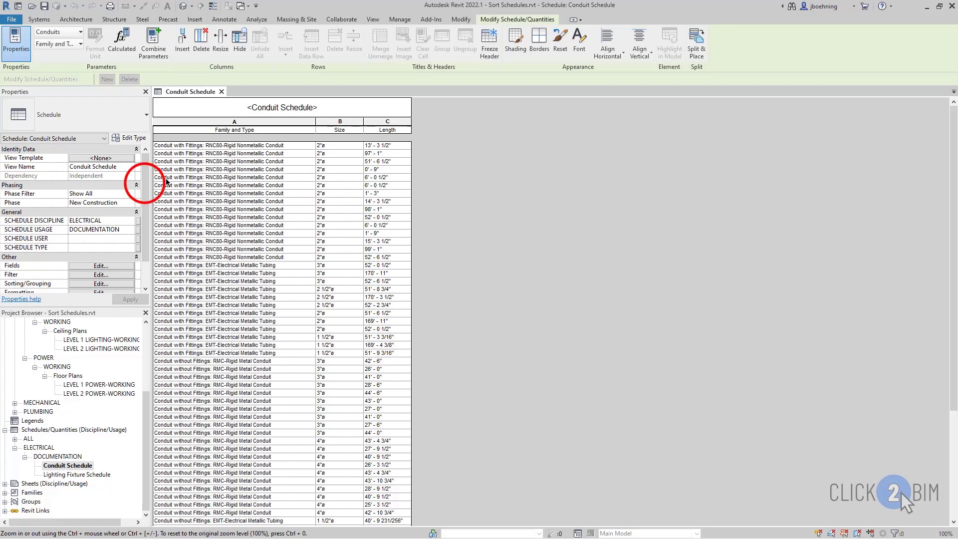
# - Itemize every instance and sort the Conduit Schedule ascending by Size
pyautogui.moveTo(144, 183); pyautogui.dragTo(146, 220)
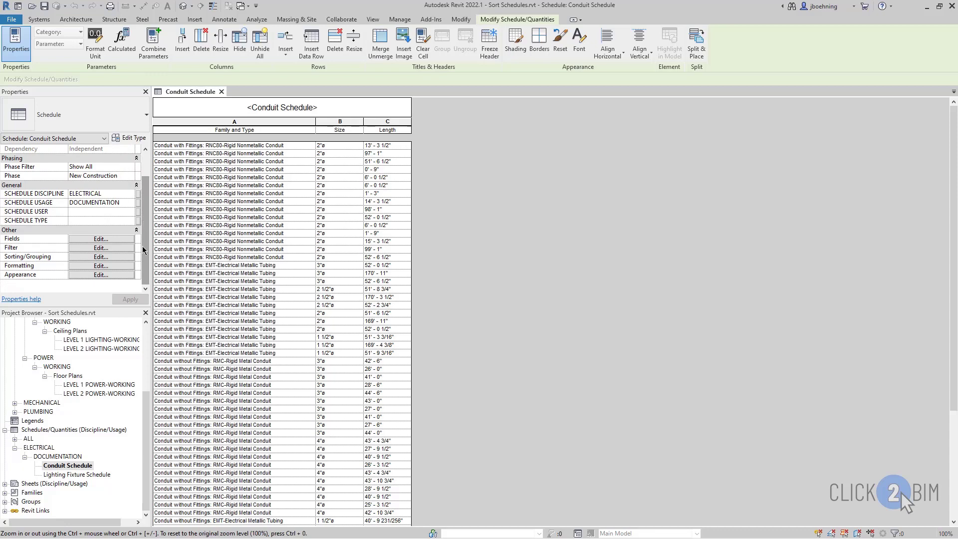
pyautogui.click(119, 256)
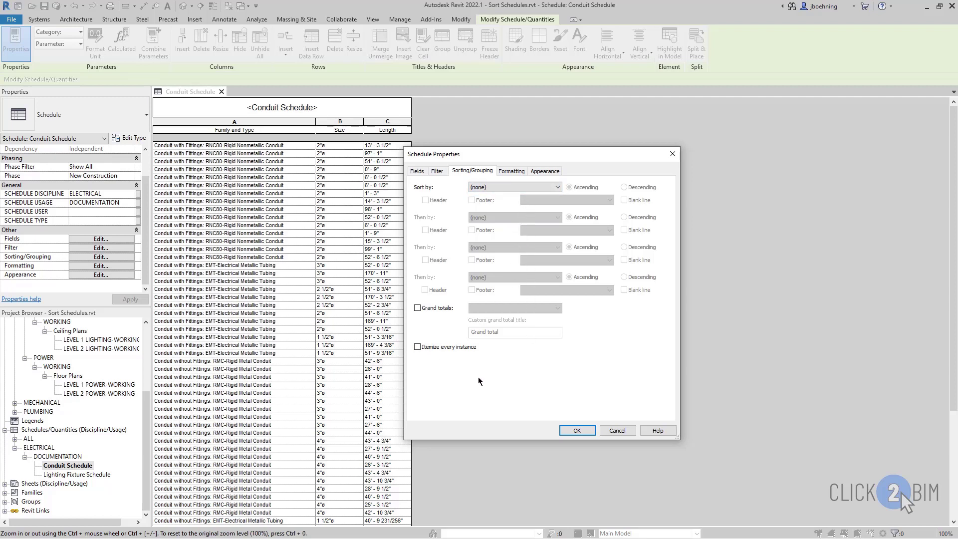
pyautogui.click(417, 346)
pyautogui.click(545, 189)
pyautogui.click(544, 188)
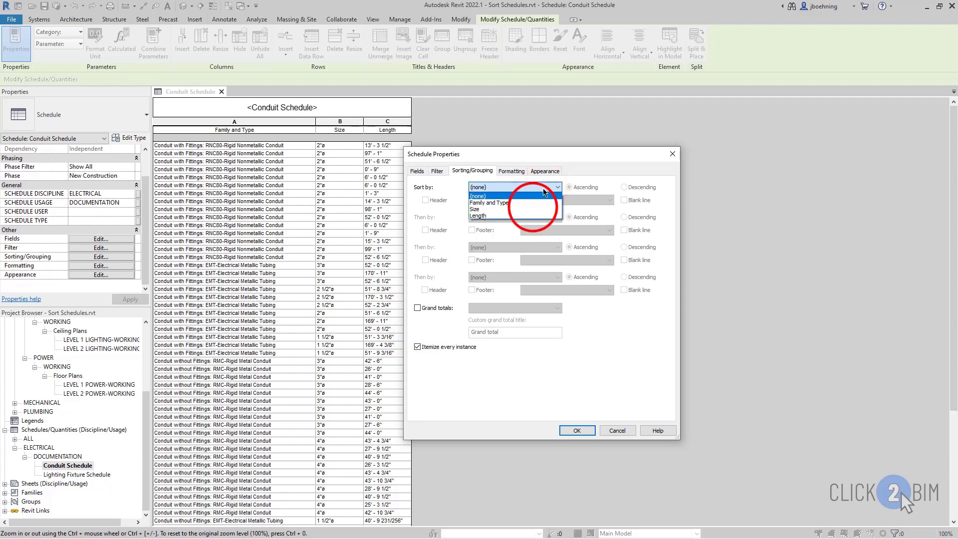
pyautogui.click(538, 209)
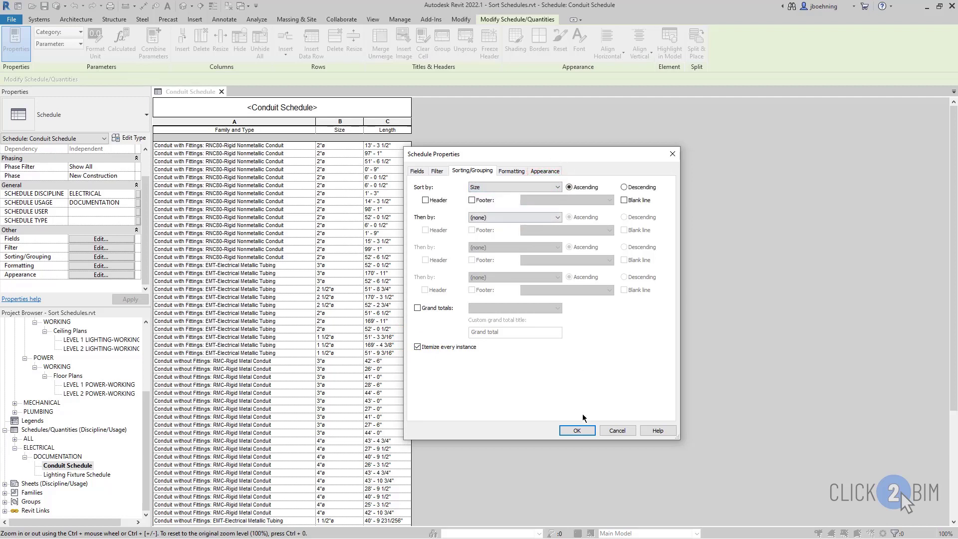
pyautogui.click(577, 431)
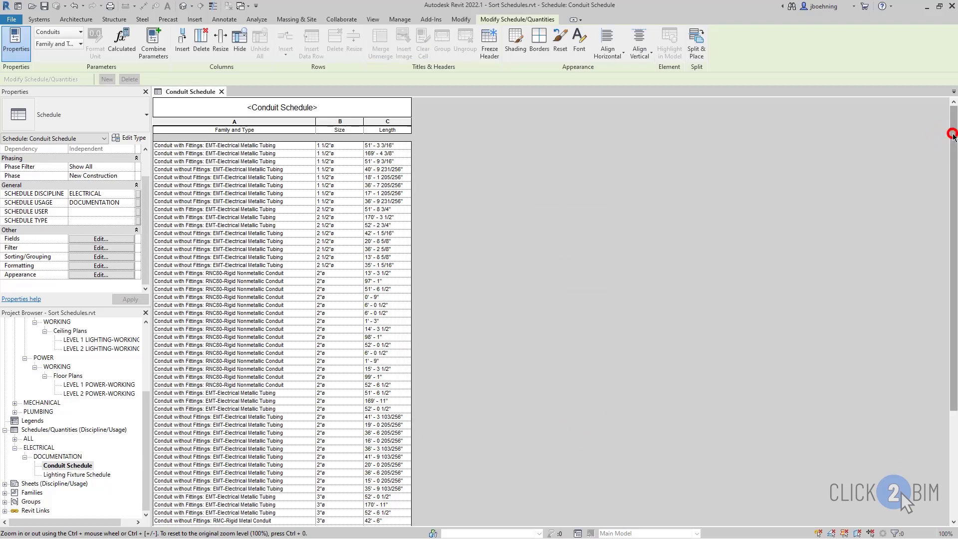
pyautogui.moveTo(951, 134)
pyautogui.mouseDown()
pyautogui.moveTo(951, 253)
pyautogui.moveTo(944, 132)
pyautogui.mouseUp()
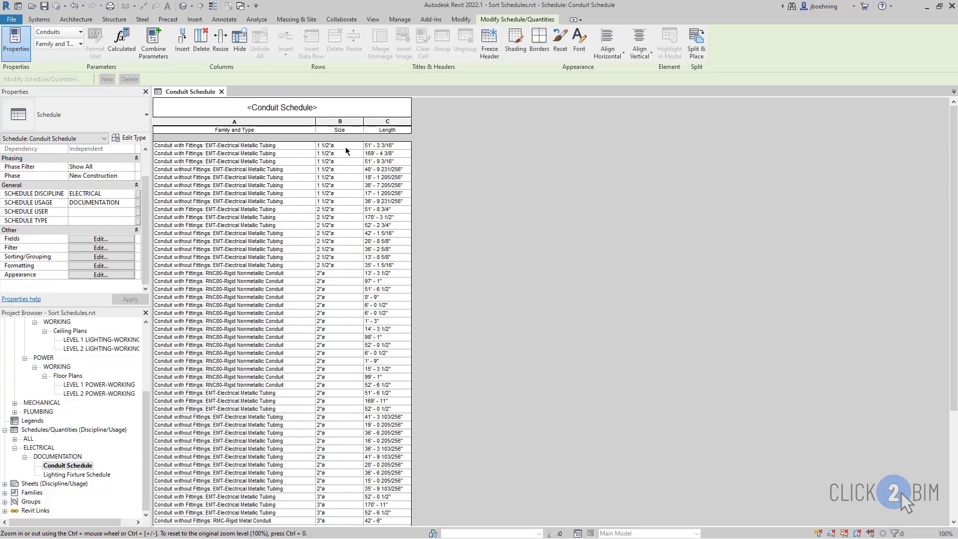
pyautogui.scroll(-5, 466, 396)
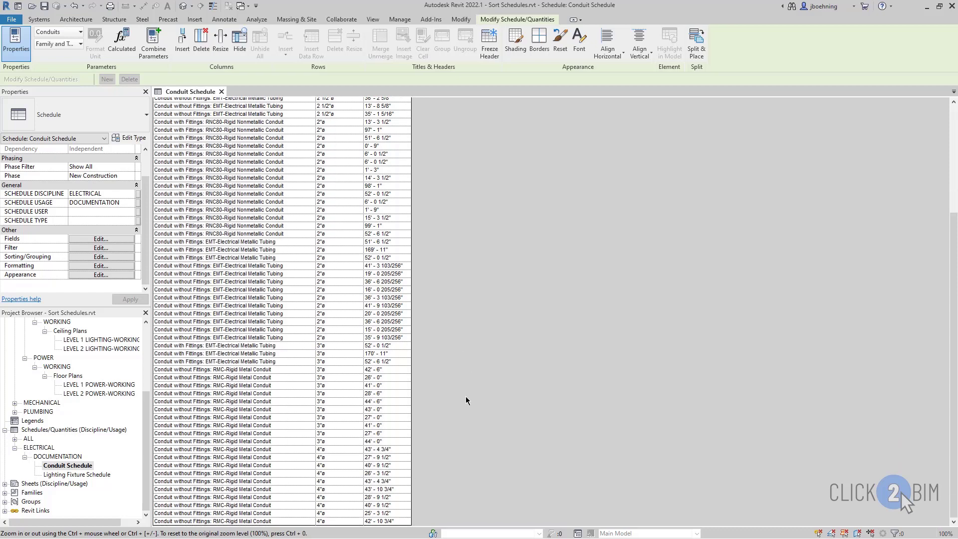
pyautogui.scroll(5, 465, 427)
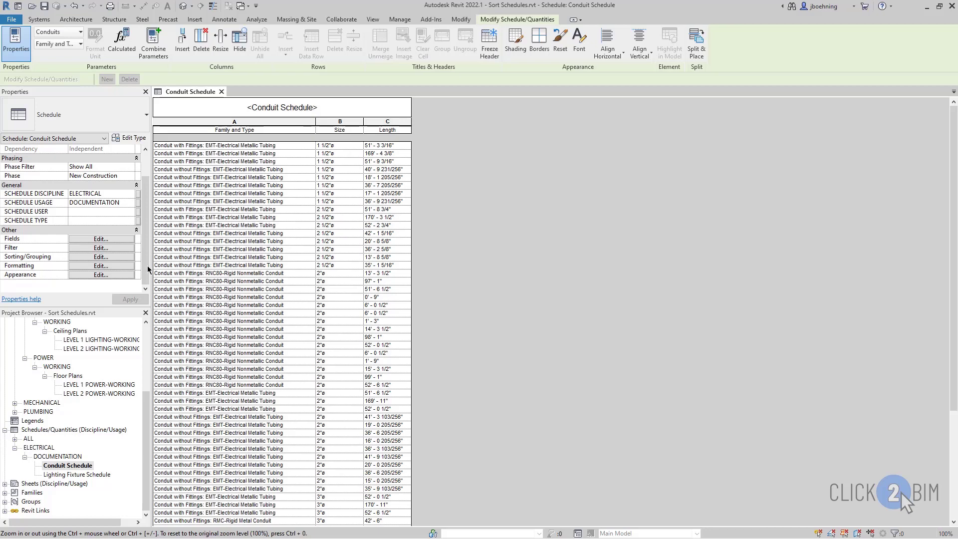
# - Add a title, count and totals footer under each size group, e.g. 1 1/2": 8
pyautogui.click(101, 257)
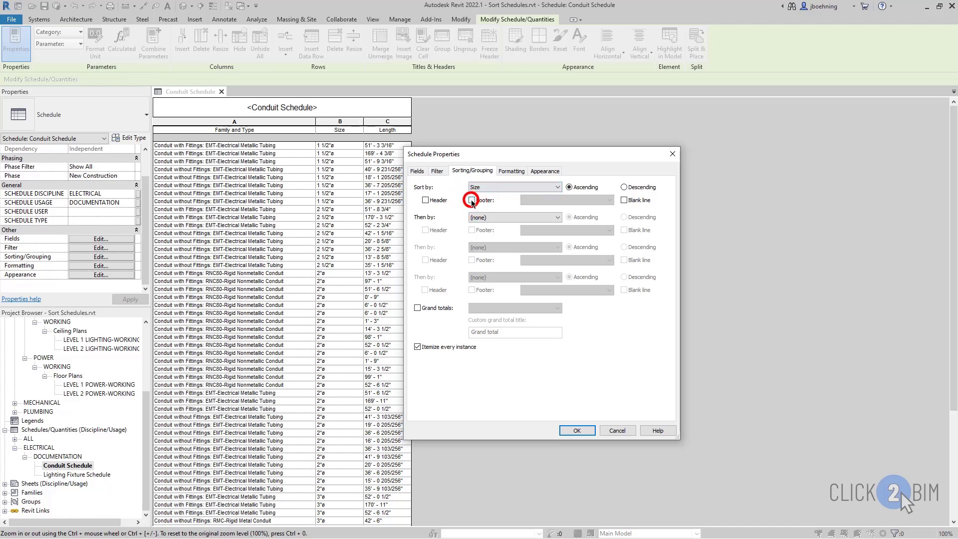
pyautogui.click(471, 200)
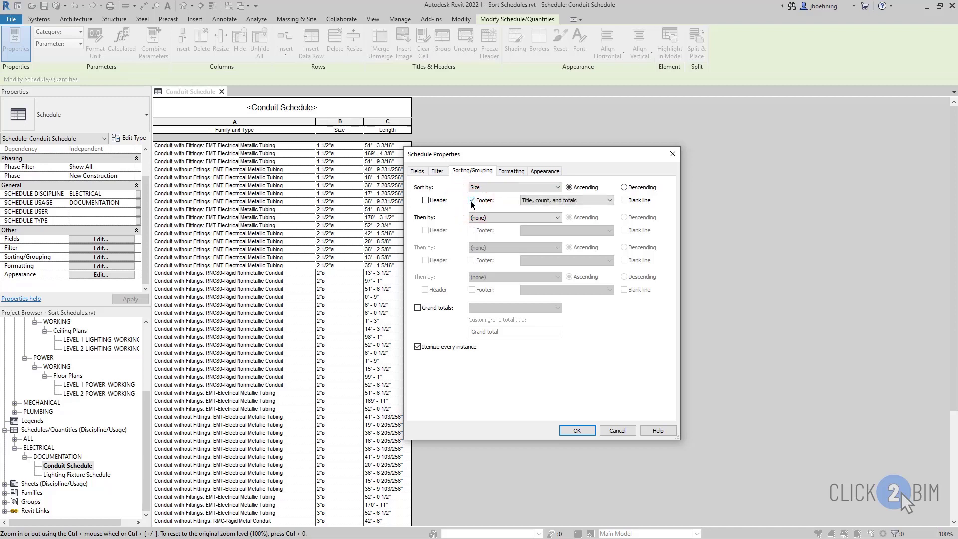
pyautogui.click(585, 433)
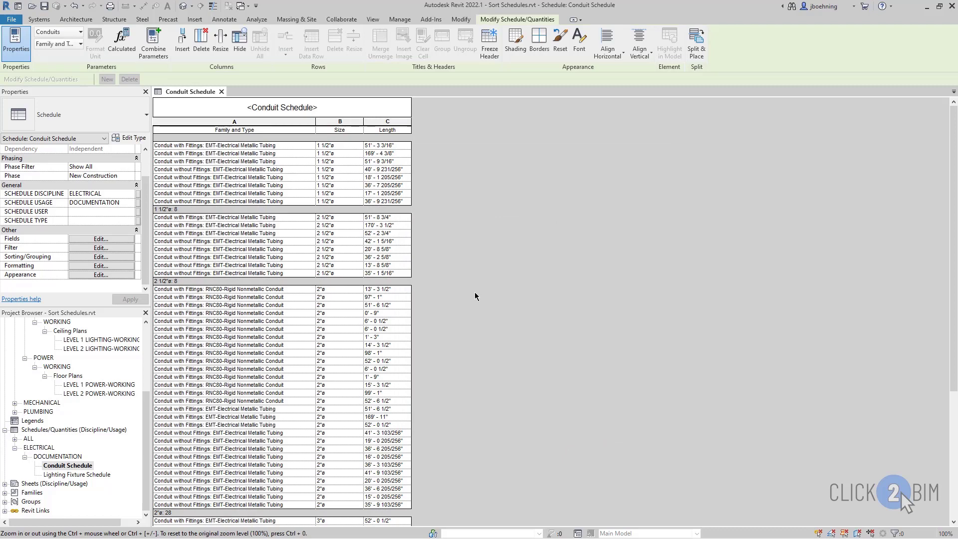
pyautogui.scroll(-5, 474, 292)
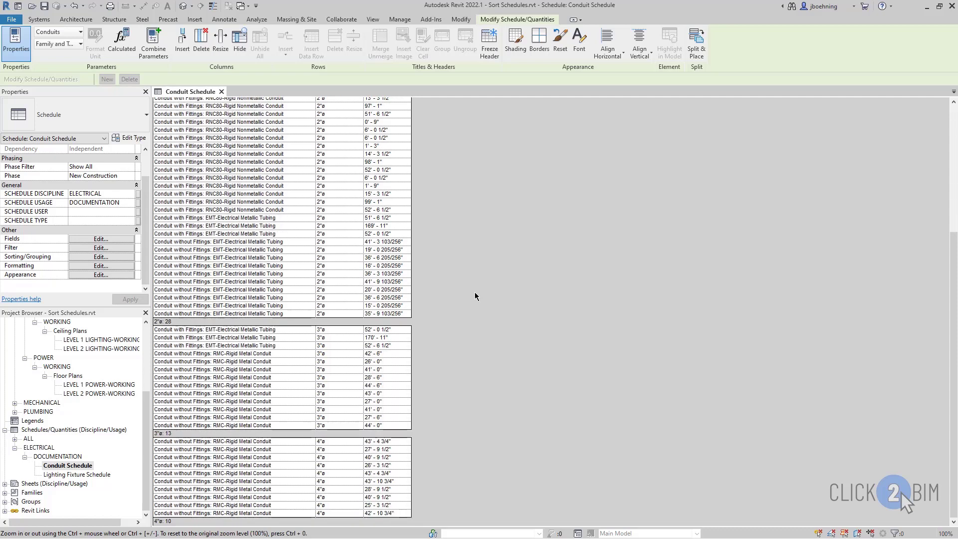
pyautogui.scroll(5, 474, 292)
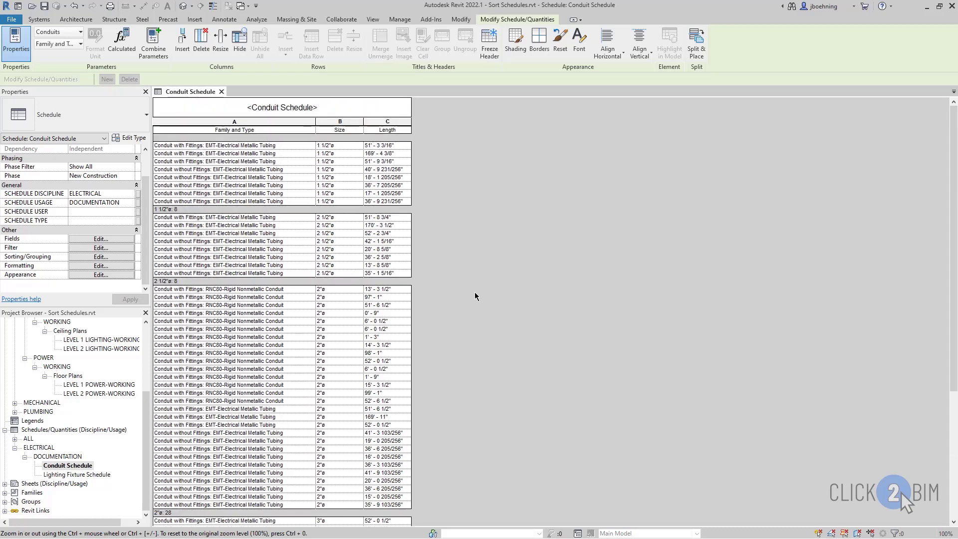
# - Keep size footers as Title, count, and totals, and add a blank line after each group
pyautogui.click(102, 256)
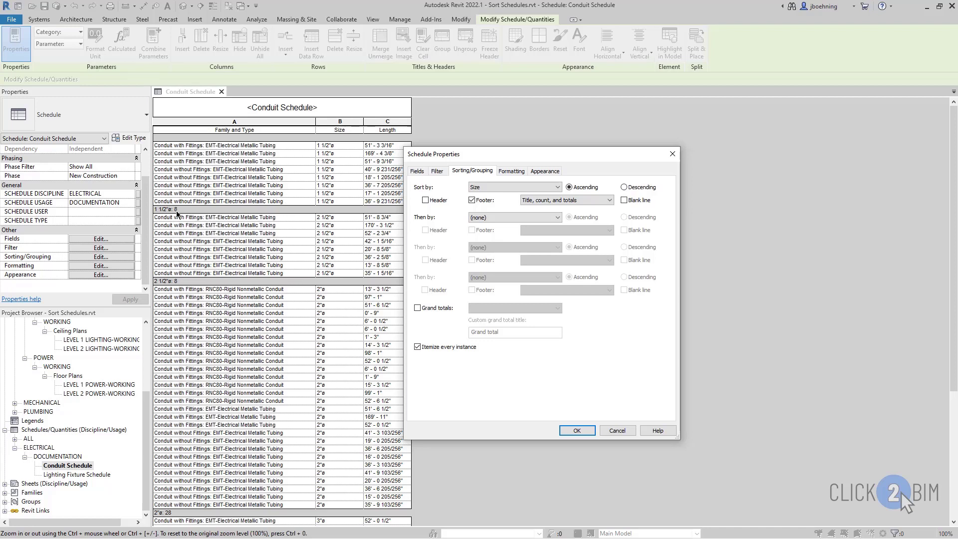
pyautogui.click(592, 200)
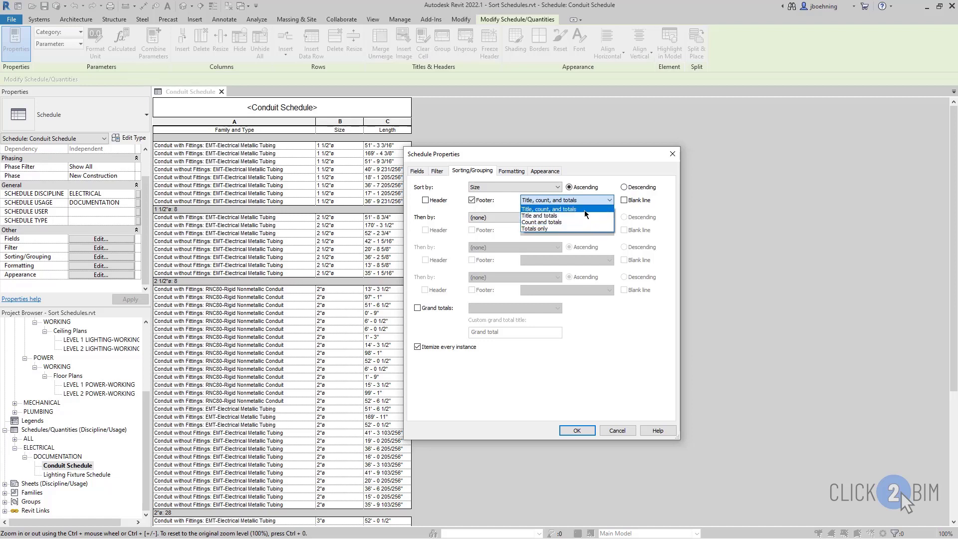
pyautogui.click(585, 210)
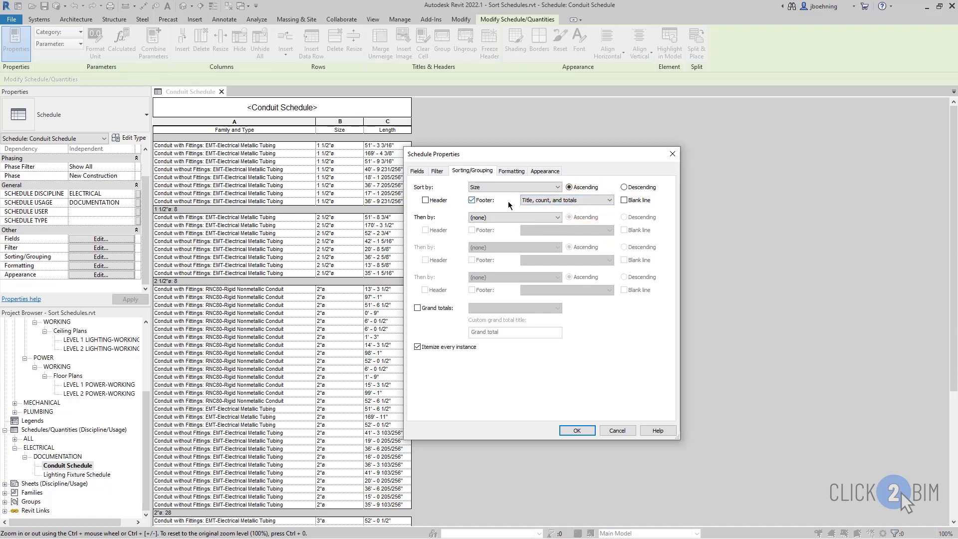
pyautogui.click(624, 200)
pyautogui.click(577, 430)
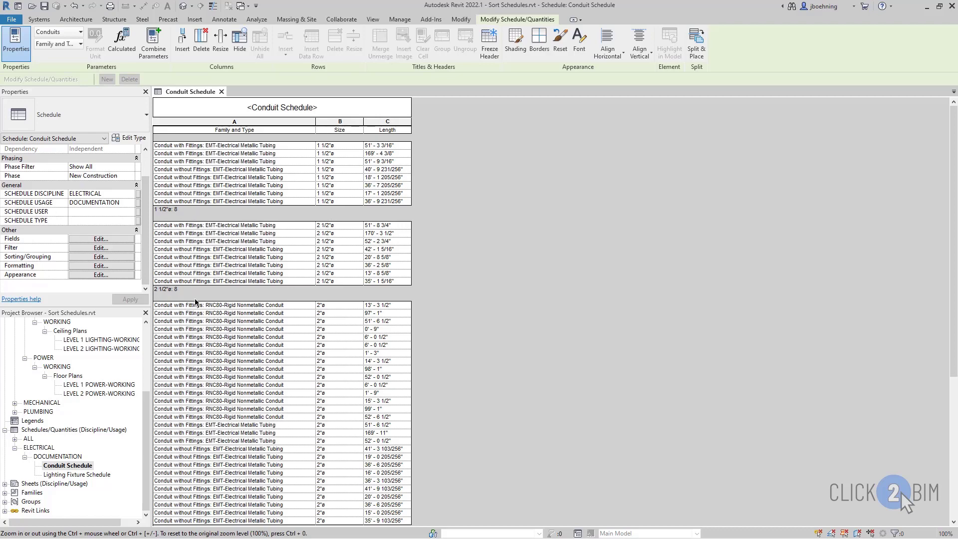
# - Turn off Itemize every instance so each size becomes one summary row, then reopen Sorting/Grouping
pyautogui.click(111, 257)
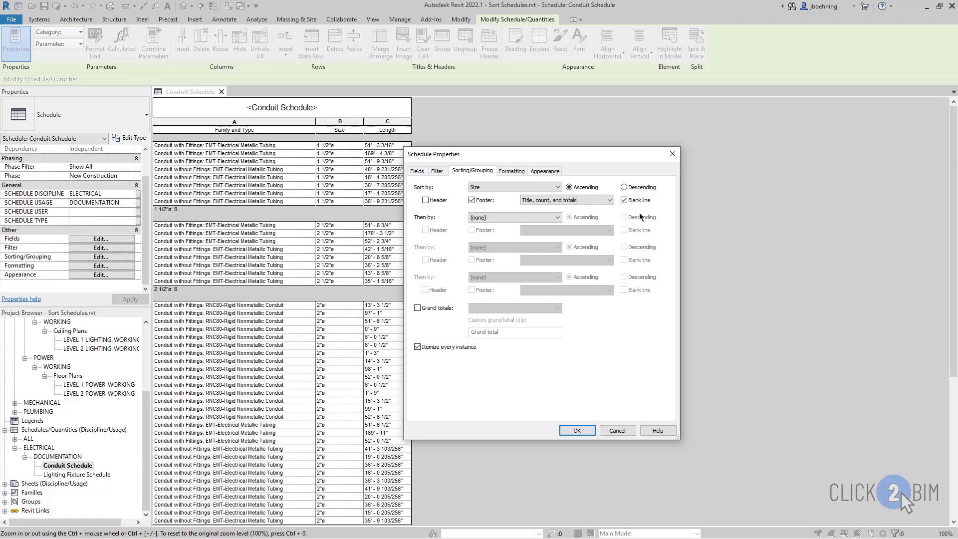
pyautogui.click(417, 347)
pyautogui.click(573, 430)
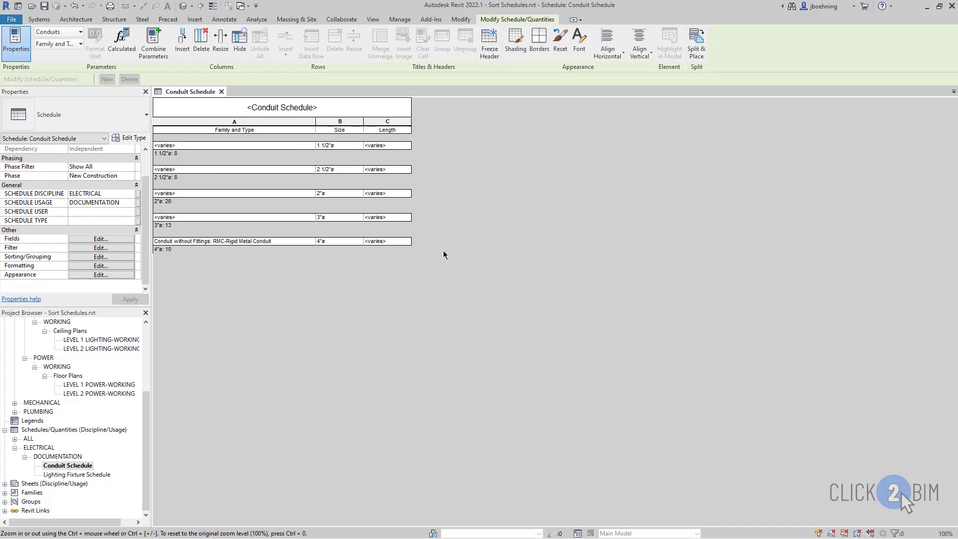
pyautogui.click(123, 258)
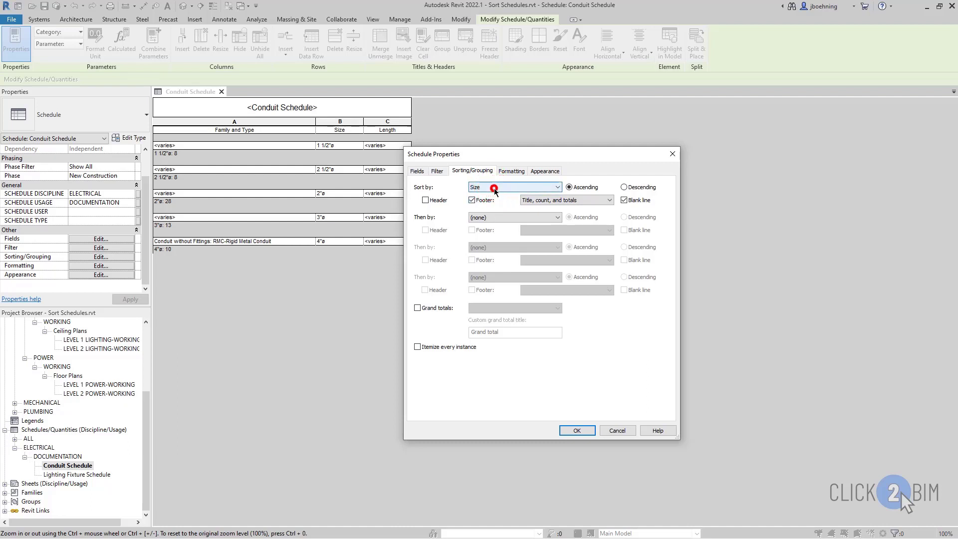
# - Sort the schedule by Family and Type first, then by Size
pyautogui.click(494, 188)
pyautogui.click(495, 202)
pyautogui.click(500, 218)
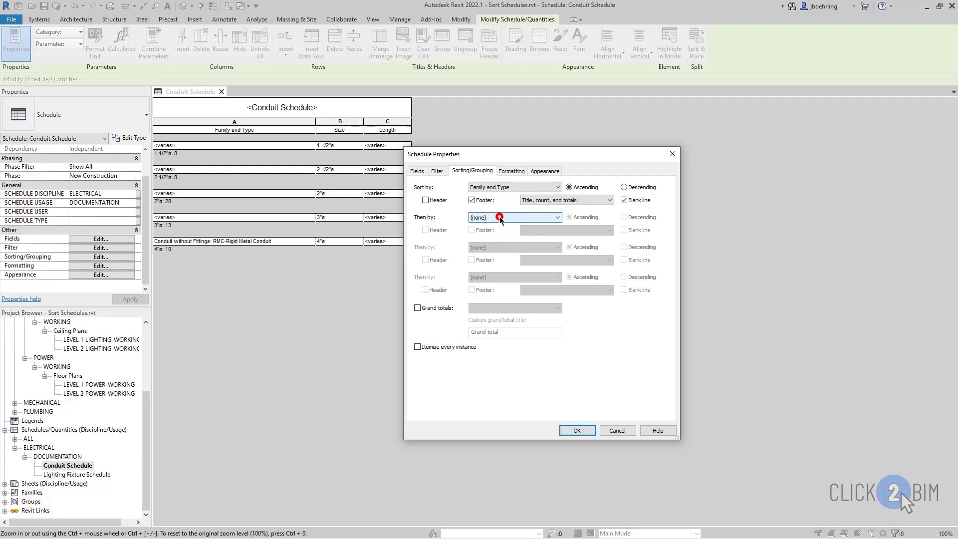
pyautogui.click(500, 217)
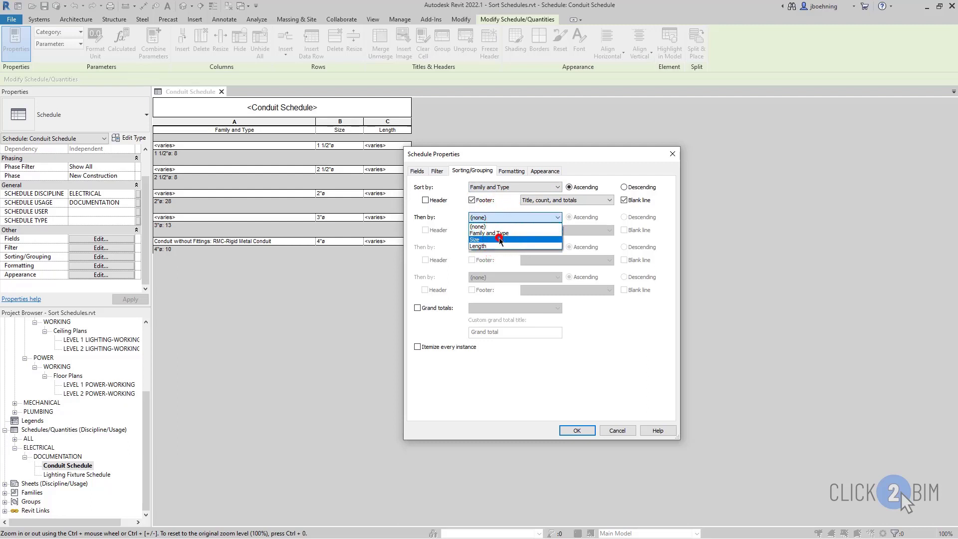
pyautogui.click(499, 239)
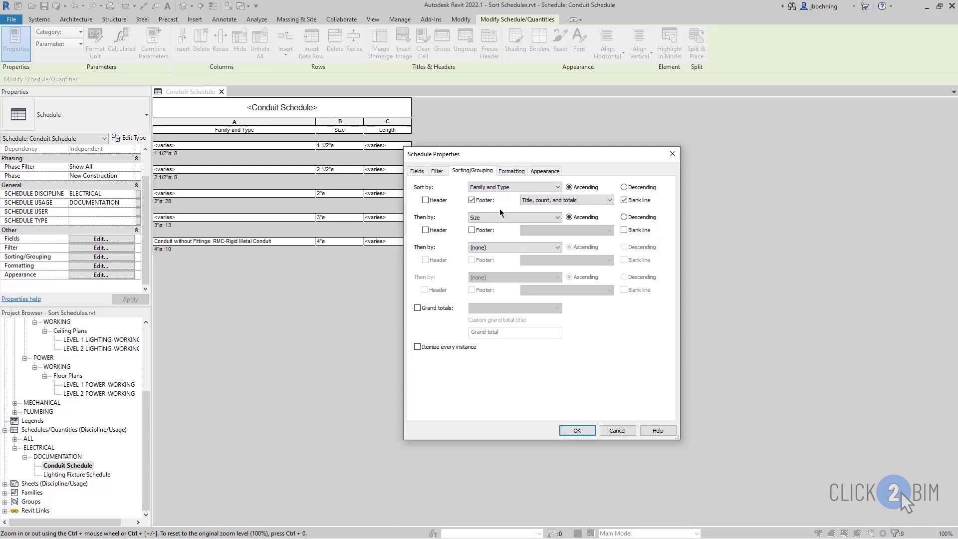
pyautogui.click(576, 430)
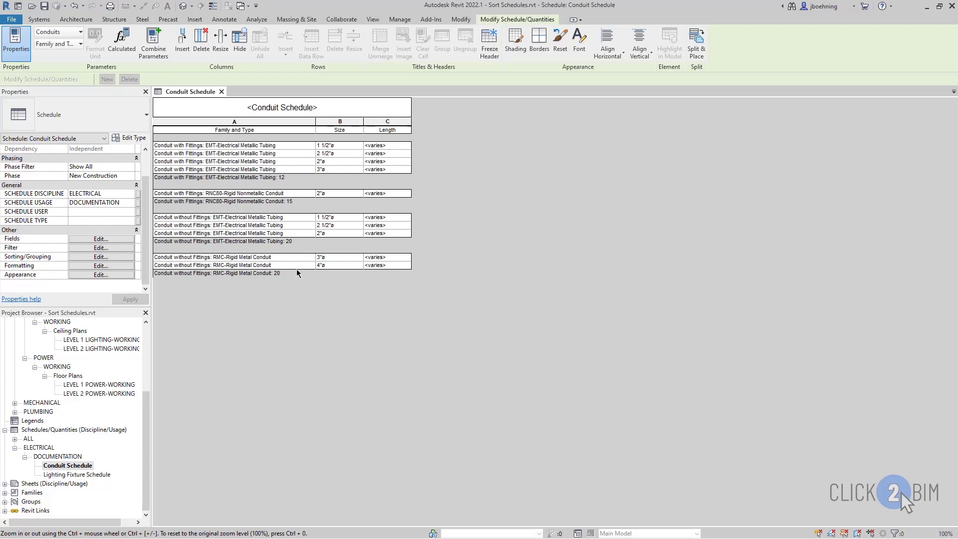
# - Move the totals footer and blank line from the Family and Type sort to the Size sort
pyautogui.click(114, 257)
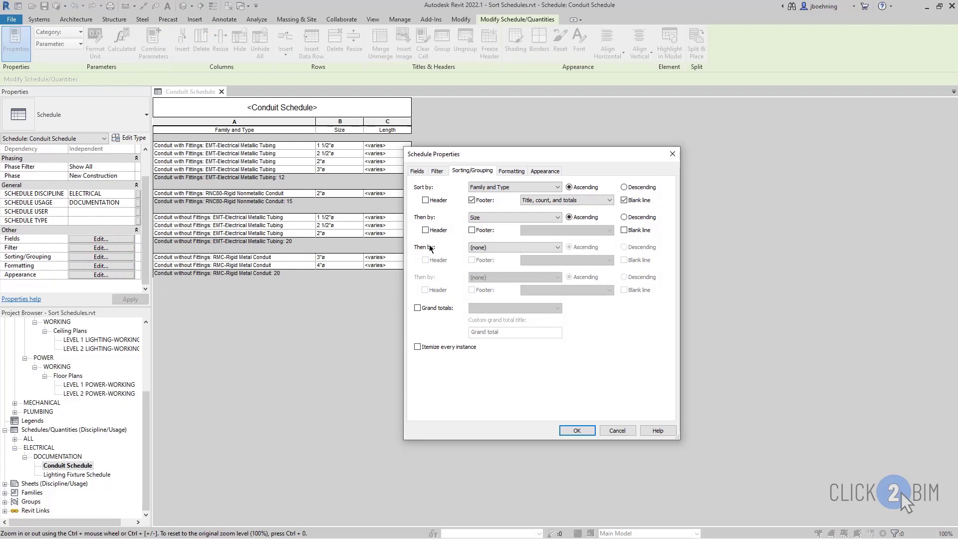
pyautogui.click(471, 200)
pyautogui.click(623, 200)
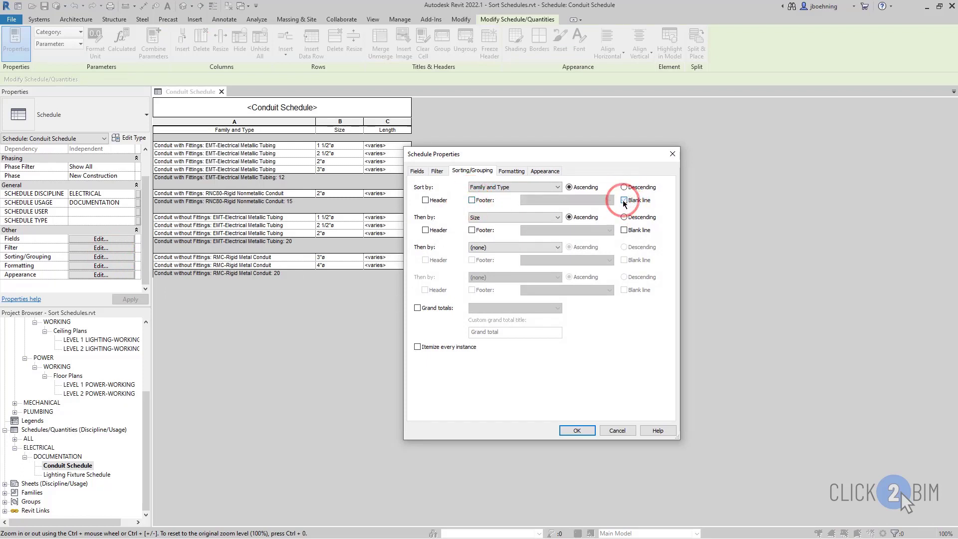
pyautogui.click(471, 230)
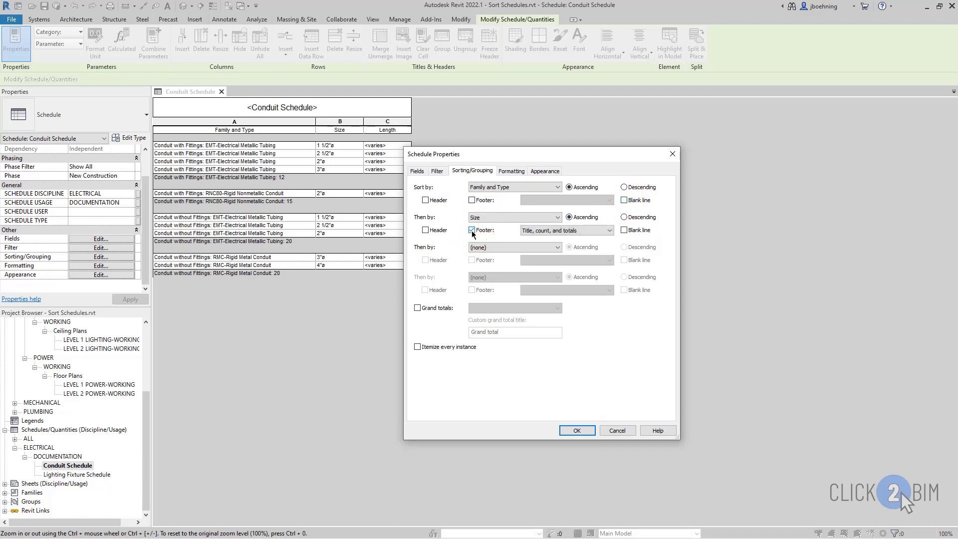
pyautogui.click(624, 230)
pyautogui.click(576, 430)
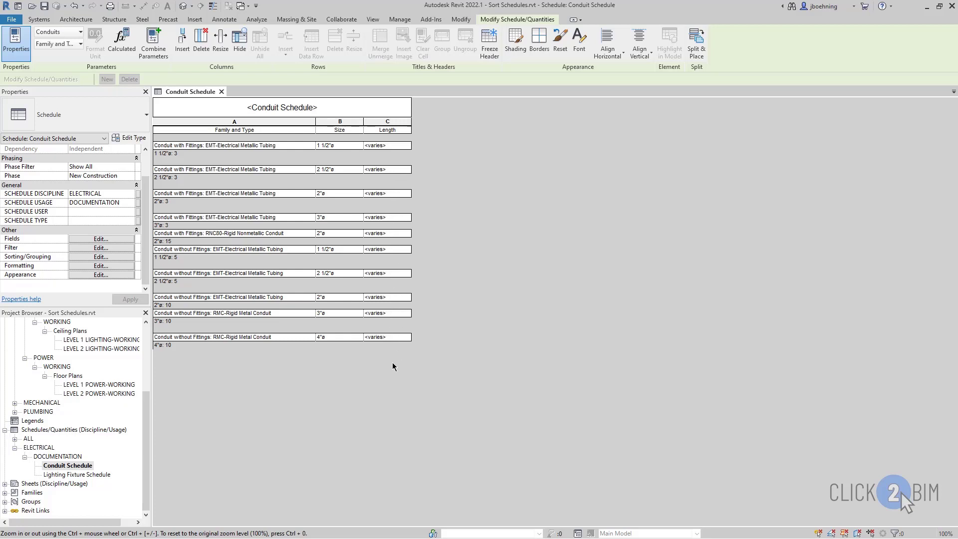
# - Turn Itemize every instance back on so each conduit is listed under its size footer
pyautogui.click(102, 258)
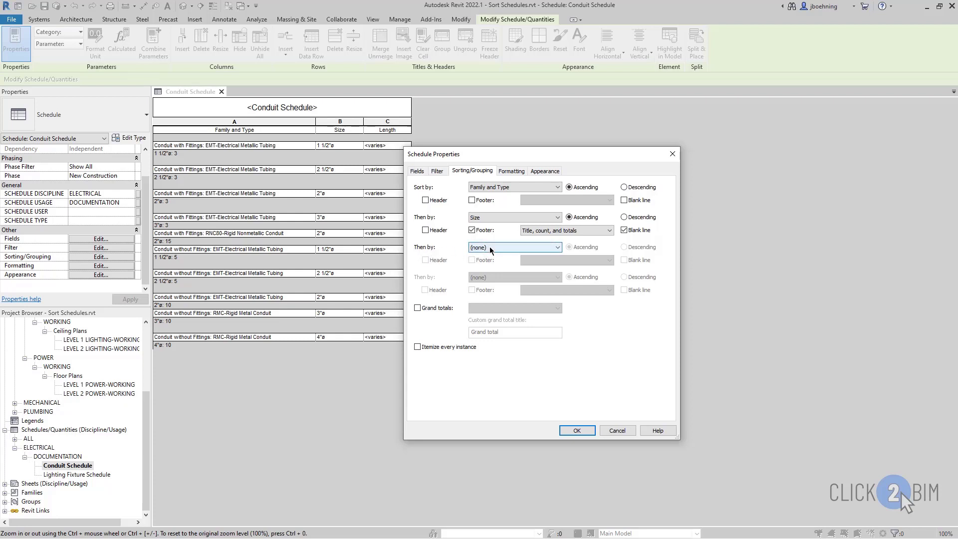
pyautogui.click(417, 347)
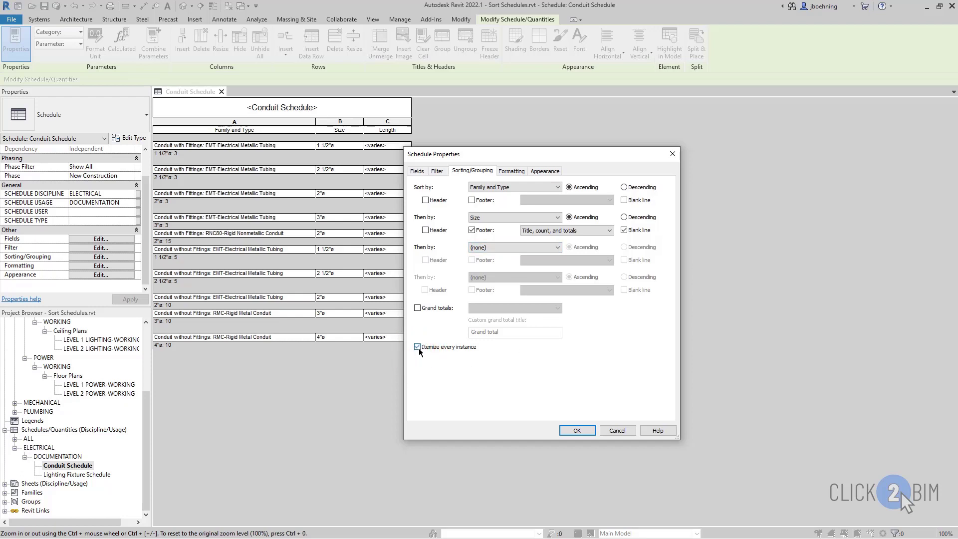
pyautogui.click(577, 430)
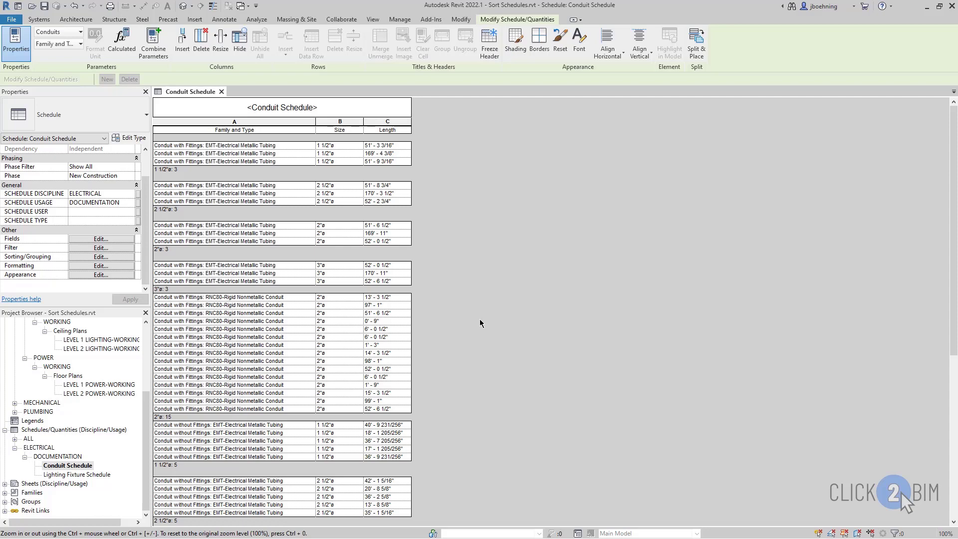
pyautogui.scroll(-6, 480, 320)
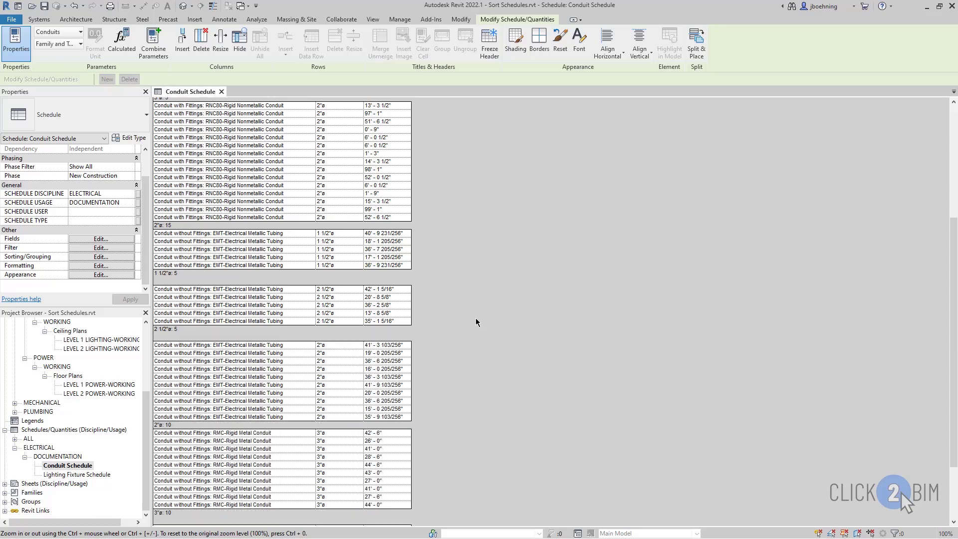
pyautogui.scroll(-3, 475, 321)
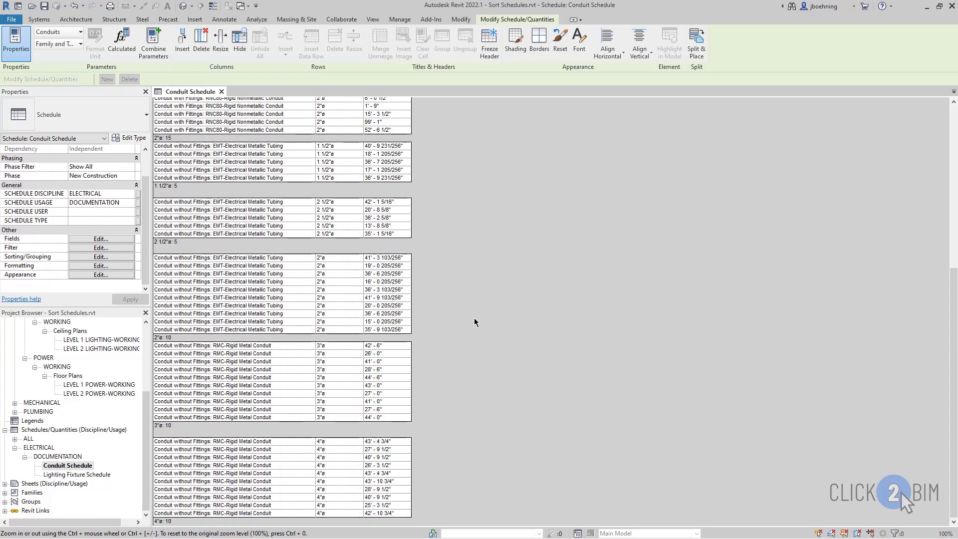
pyautogui.scroll(7, 474, 321)
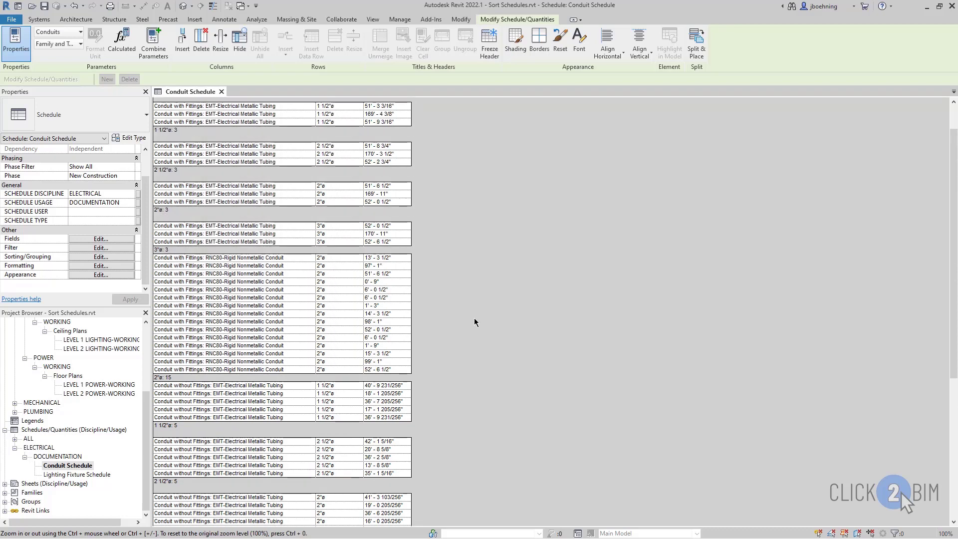
pyautogui.scroll(1, 474, 322)
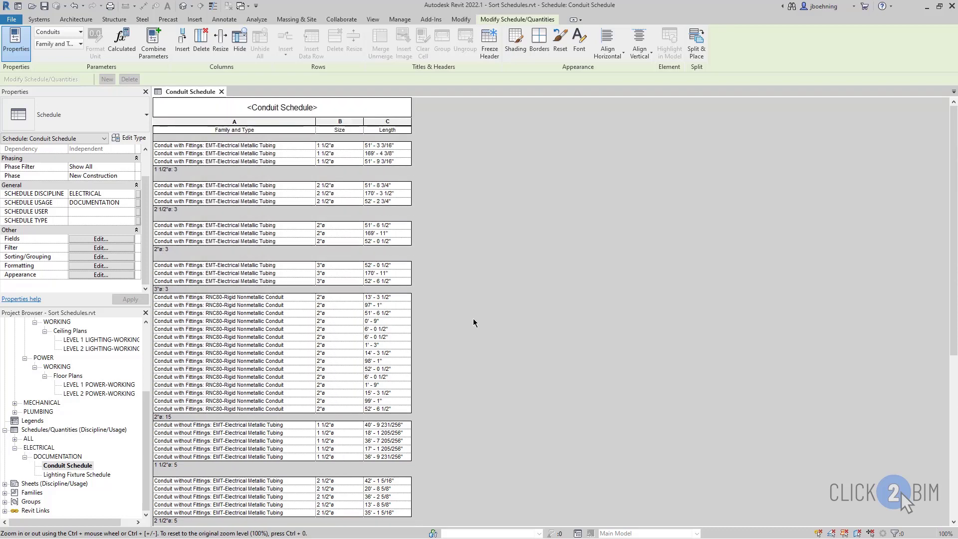
pyautogui.scroll(-6, 473, 318)
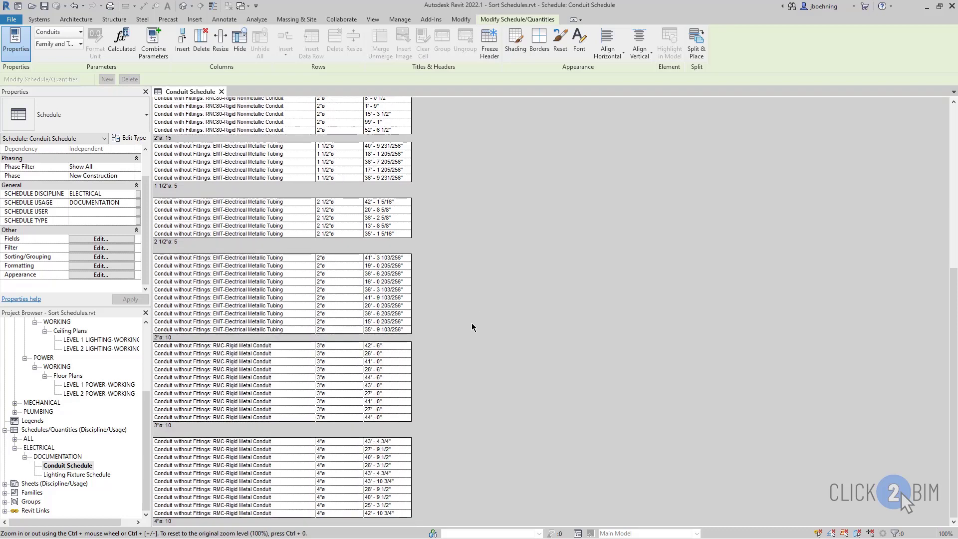
pyautogui.scroll(2, 442, 341)
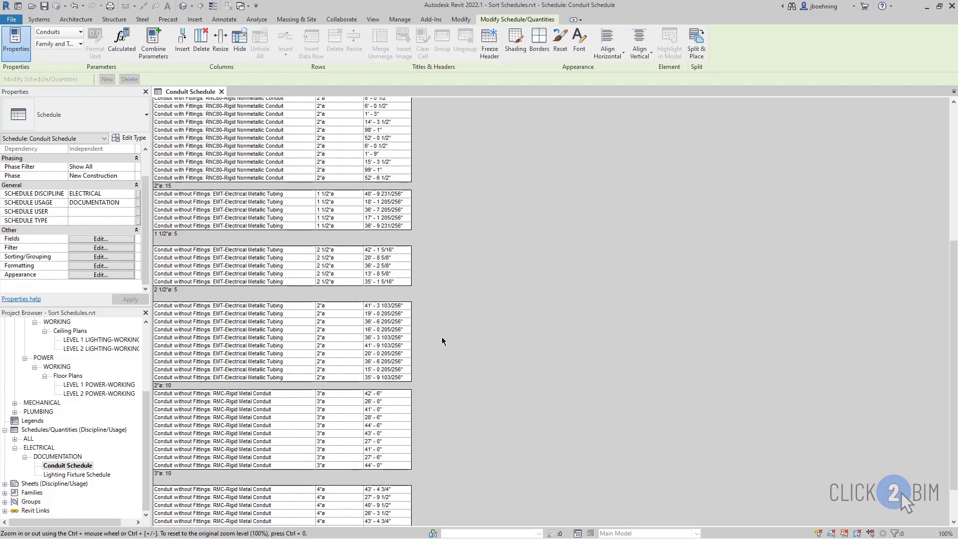
pyautogui.scroll(10, 442, 340)
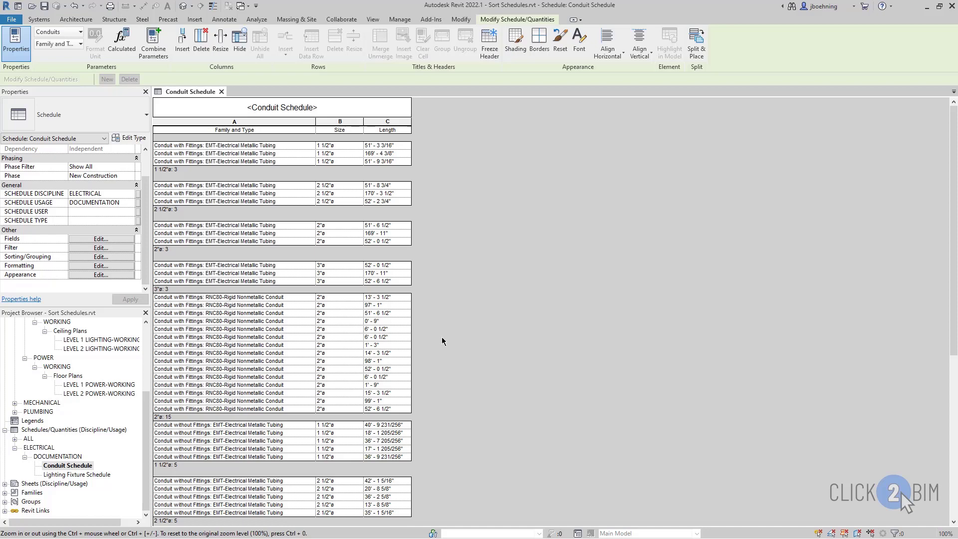
# - Turn off itemizing and set the Length field to Calculate totals
pyautogui.click(107, 259)
pyautogui.click(417, 346)
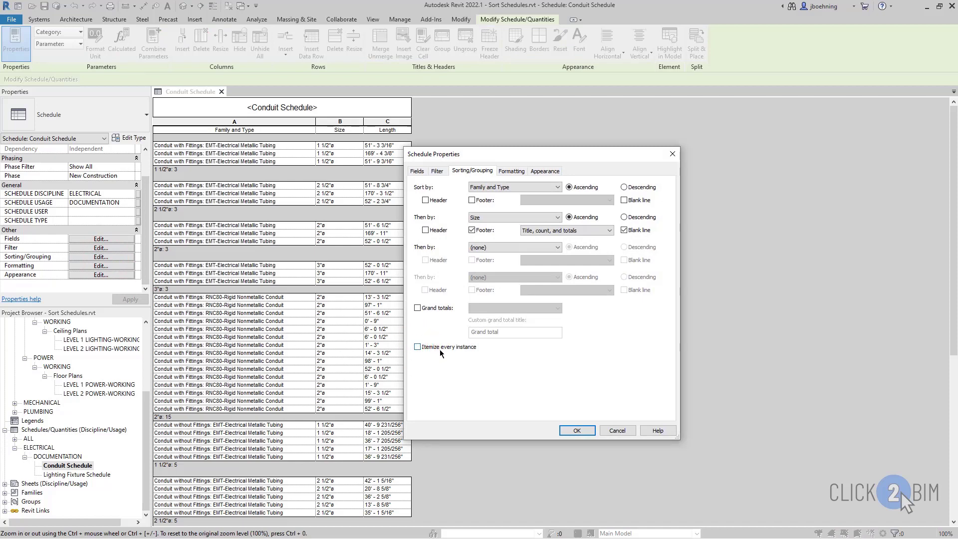
pyautogui.click(510, 171)
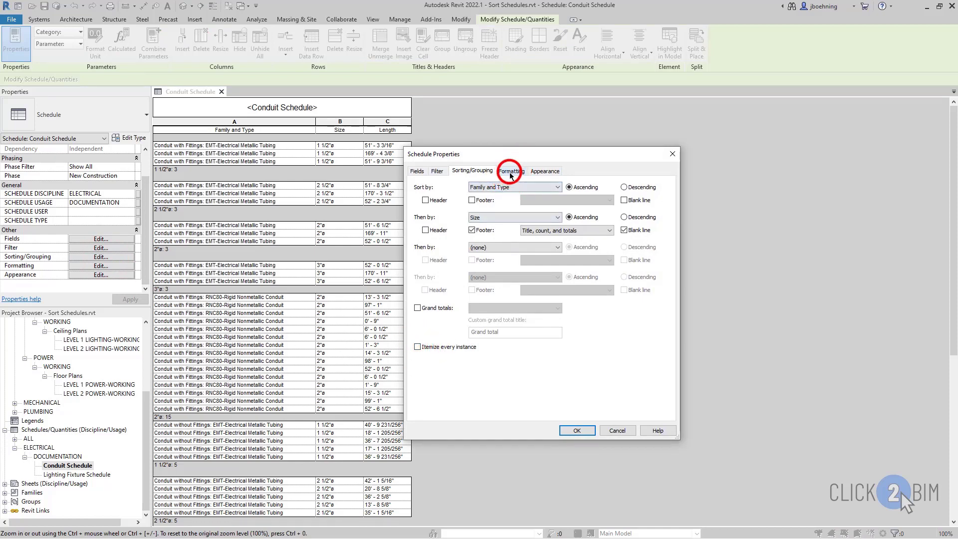
pyautogui.click(427, 206)
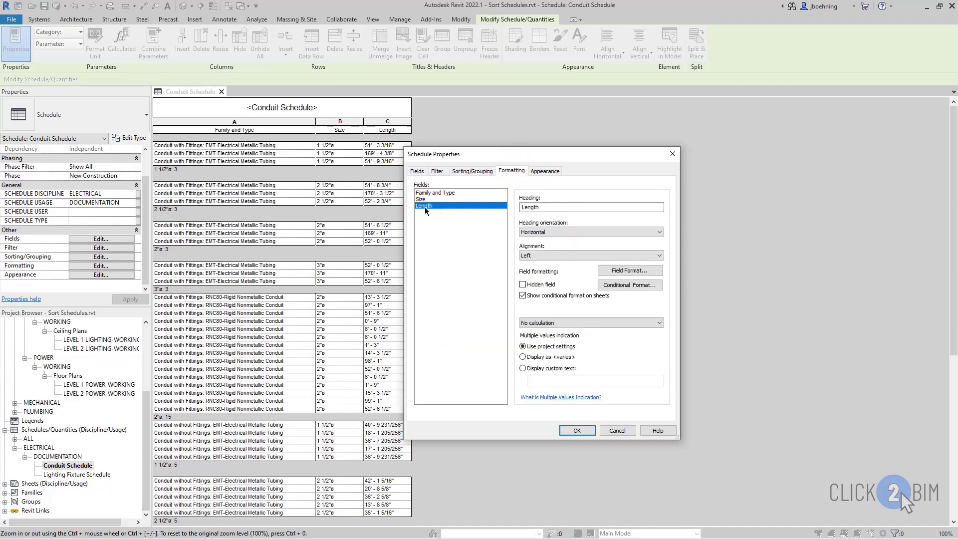
pyautogui.click(649, 322)
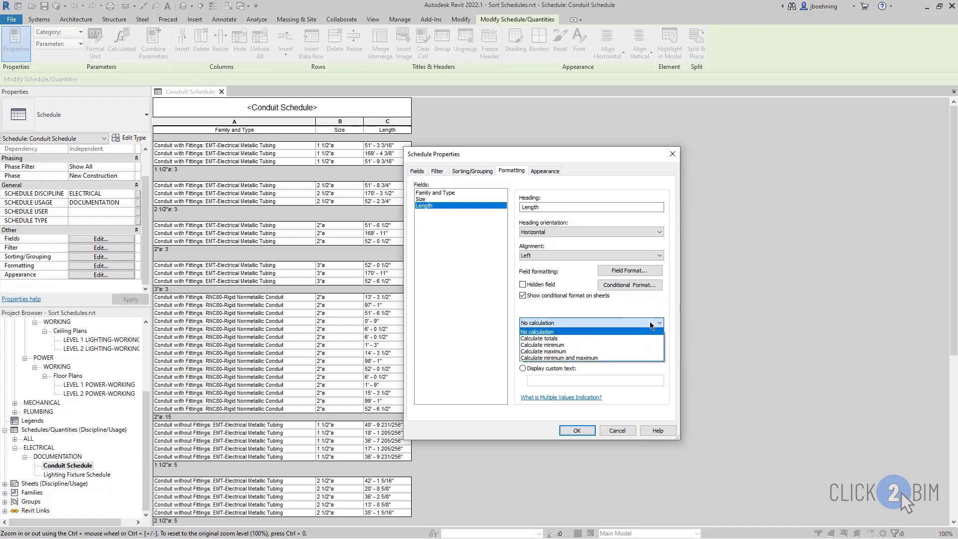
pyautogui.click(646, 338)
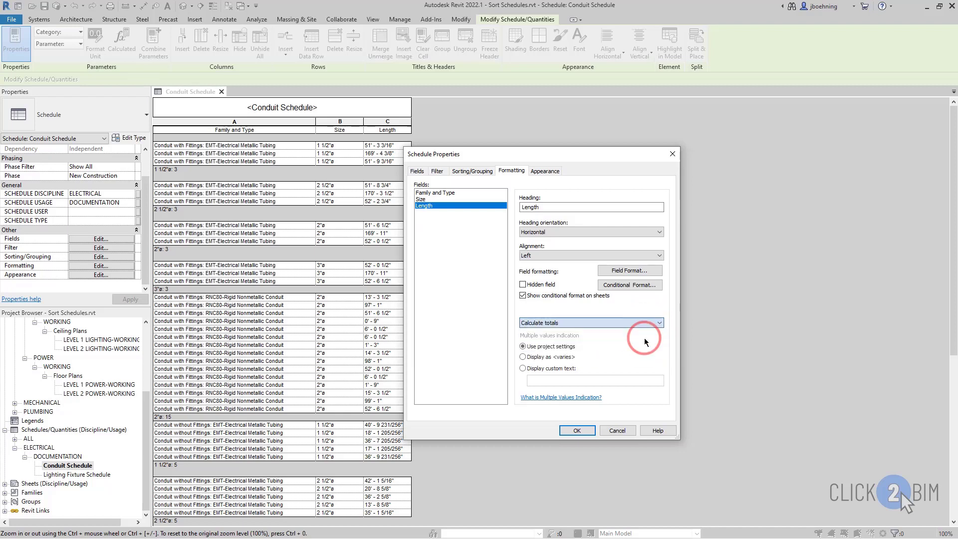
pyautogui.click(576, 430)
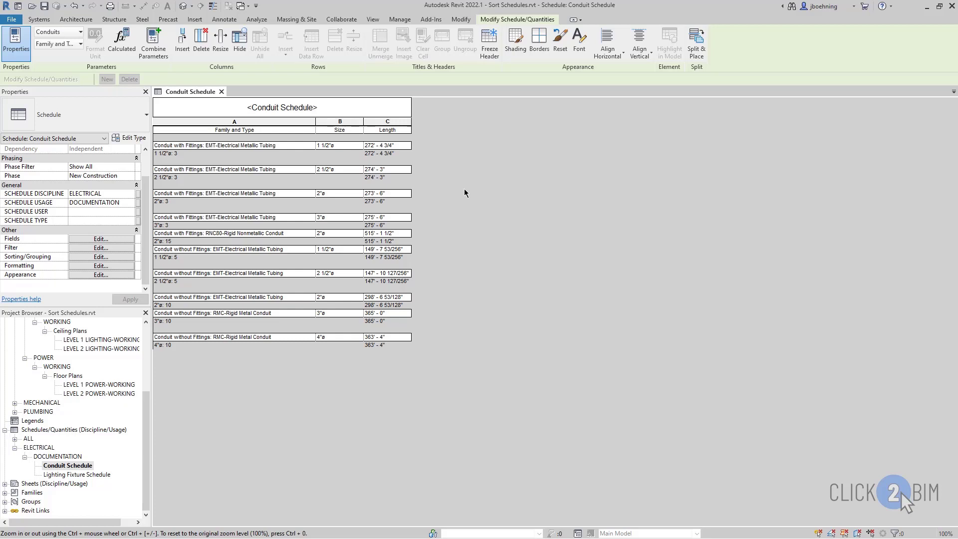
# - Reopen the Conduit Schedule's Sorting/Grouping settings from the Properties palette
pyautogui.click(101, 256)
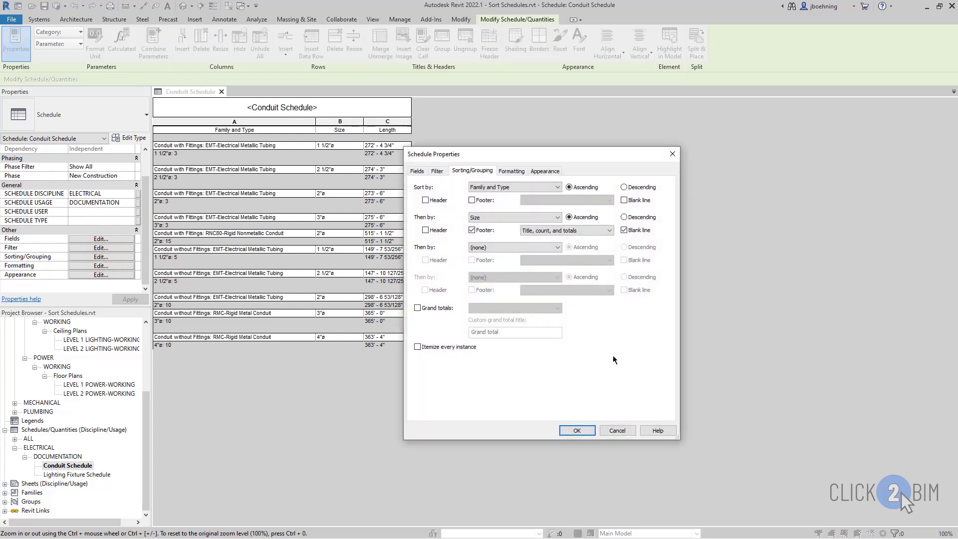